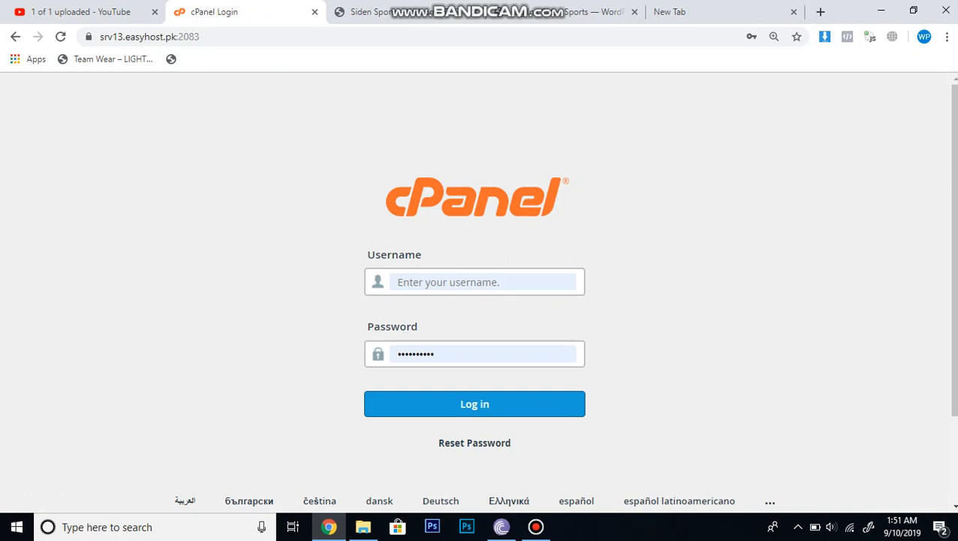
pyautogui.write('Sid')
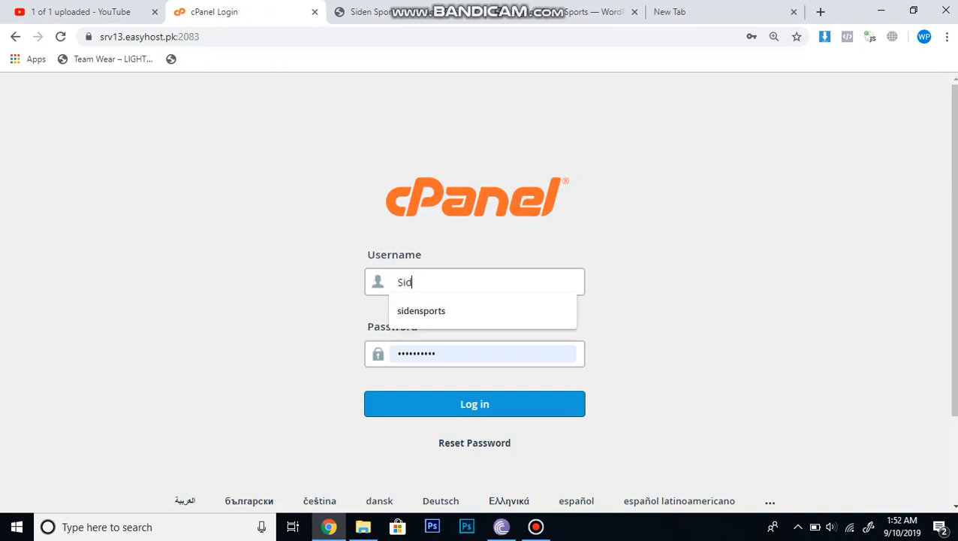
pyautogui.press('Down')
pyautogui.press('Return')
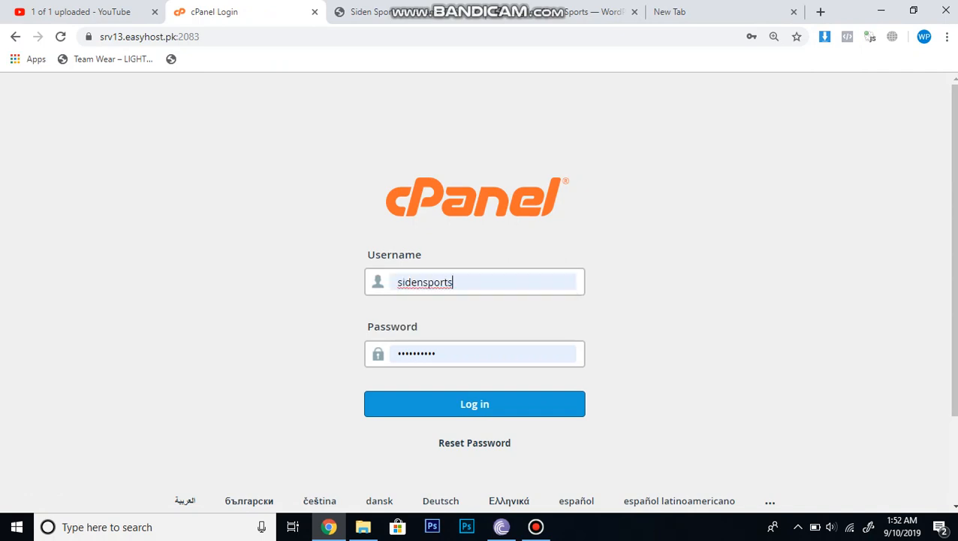
pyautogui.press('Tab')
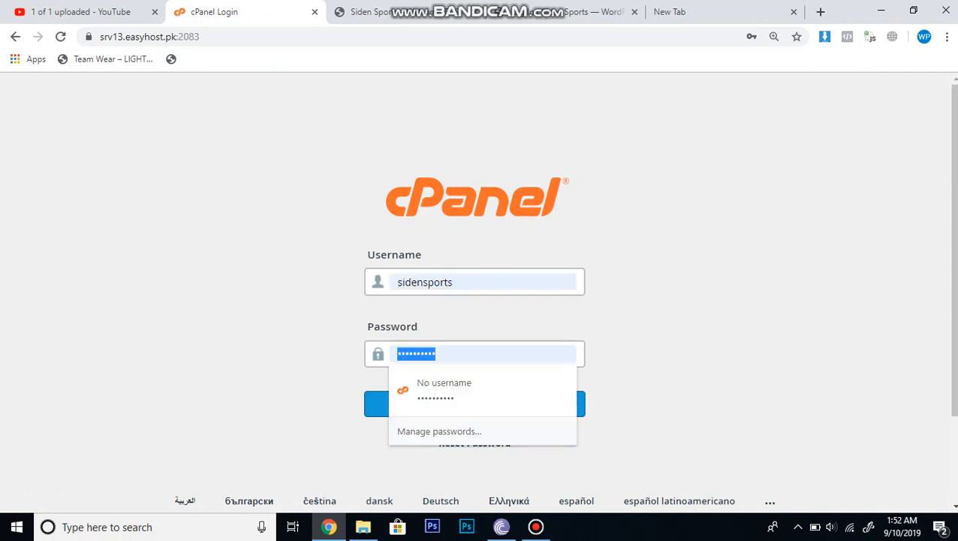
pyautogui.press('BackSpace')
pyautogui.write('•••••')
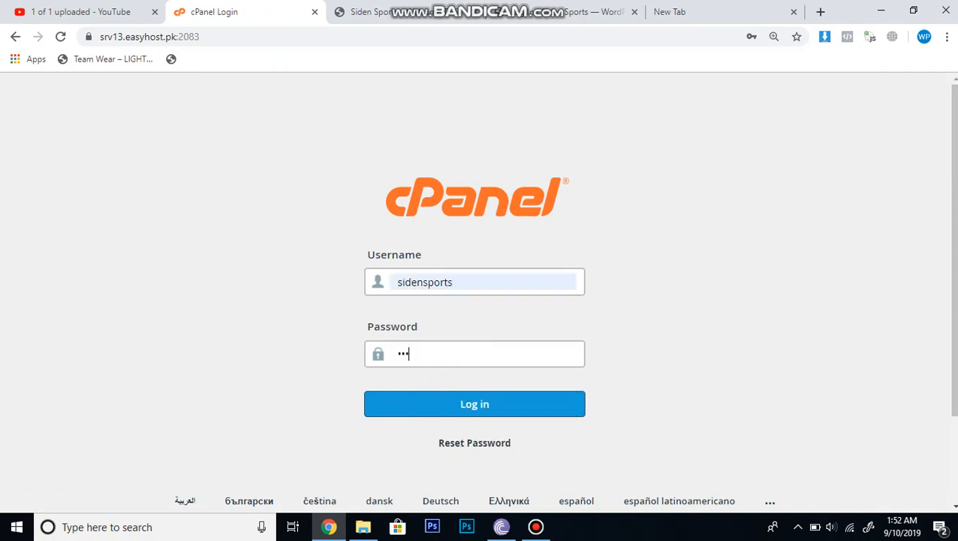
pyautogui.write('•••••')
pyautogui.press('Return')
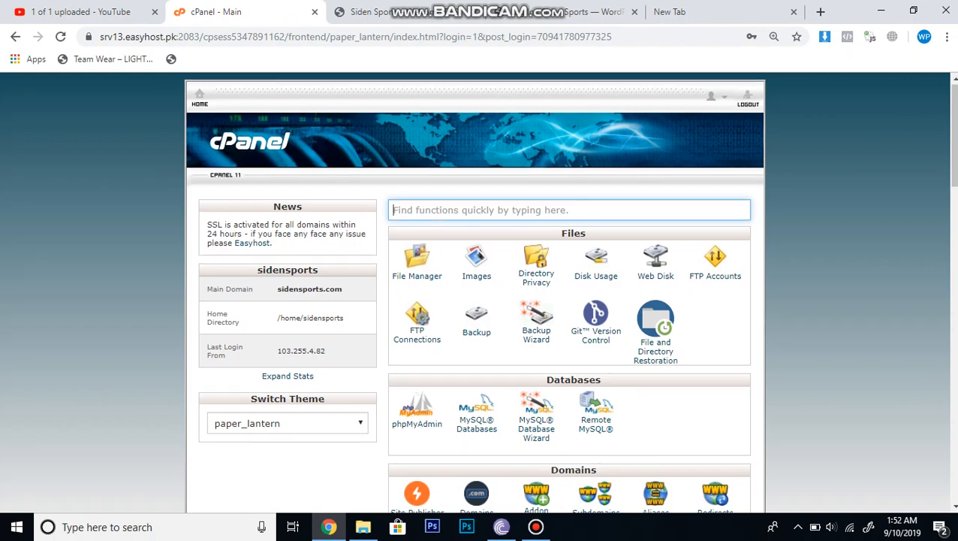
# Open the WordPress script page from the Softaculous Apps Installer section.
pyautogui.scroll(-10, 481, 293)
pyautogui.scroll(-4, 570, 293)
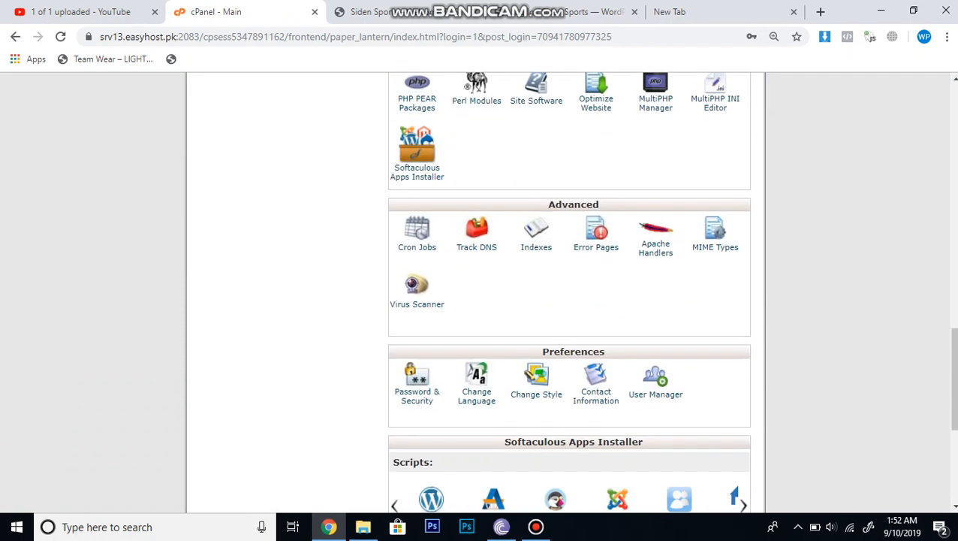
pyautogui.scroll(-2, 431, 368)
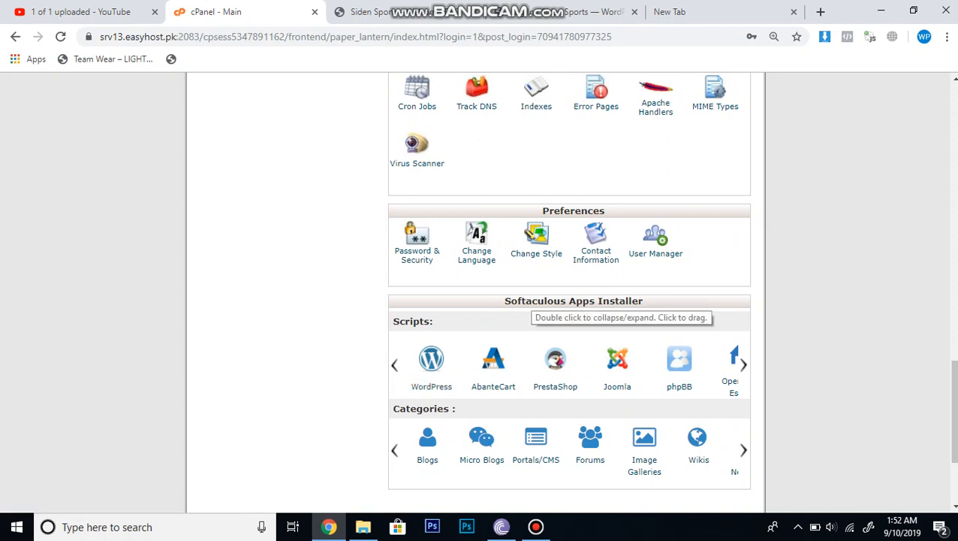
pyautogui.click(431, 364)
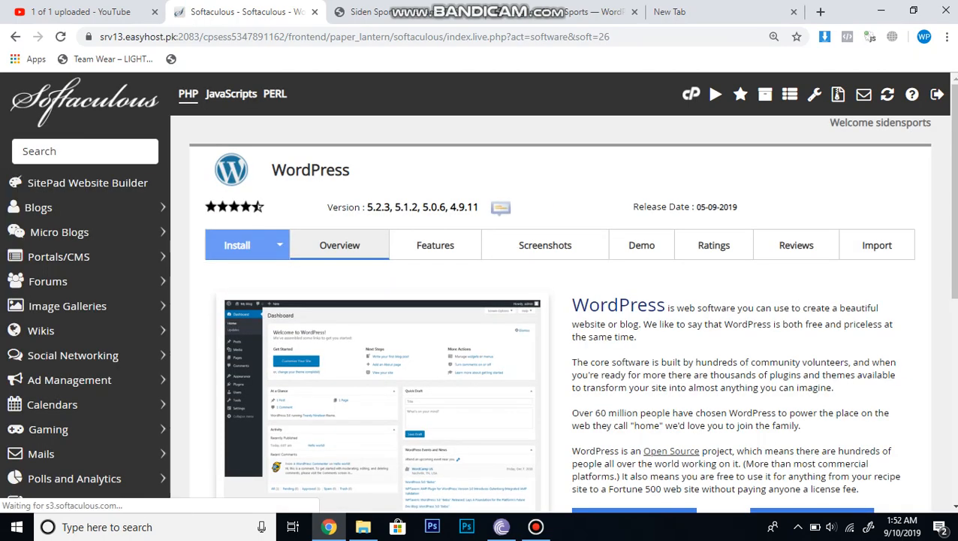
# Review the WordPress overview and open its installation form with Install Now.
pyautogui.scroll(-2, 562, 293)
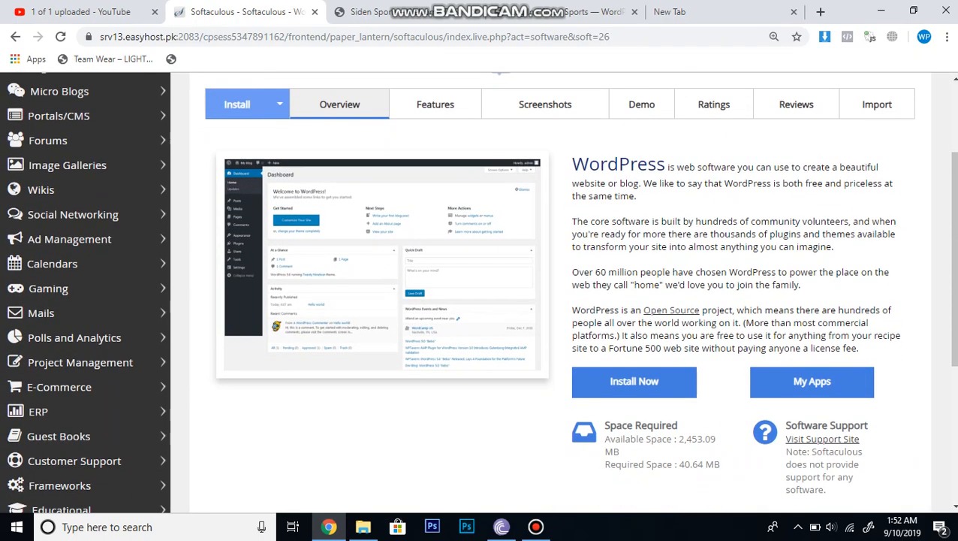
pyautogui.scroll(-1, 634, 310)
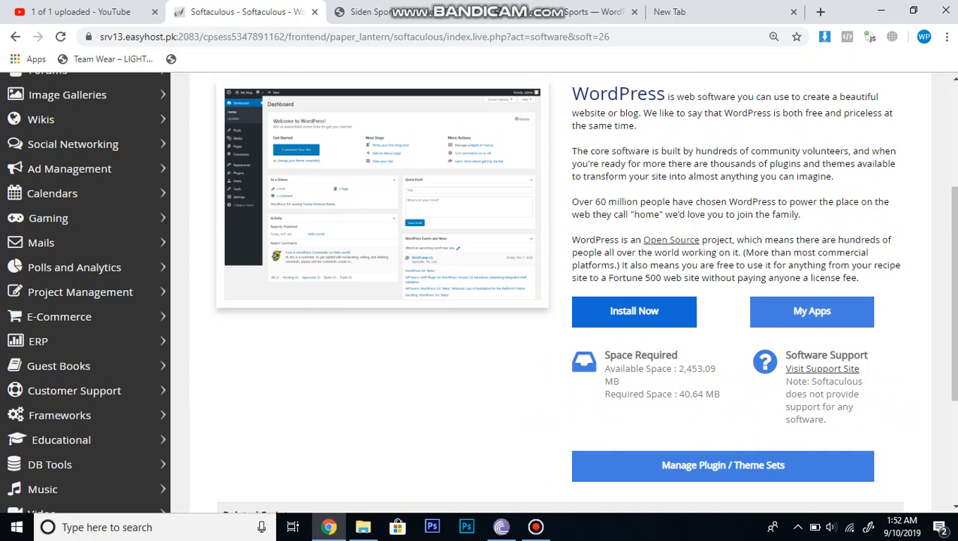
pyautogui.scroll(3, 634, 310)
pyautogui.scroll(-3, 634, 310)
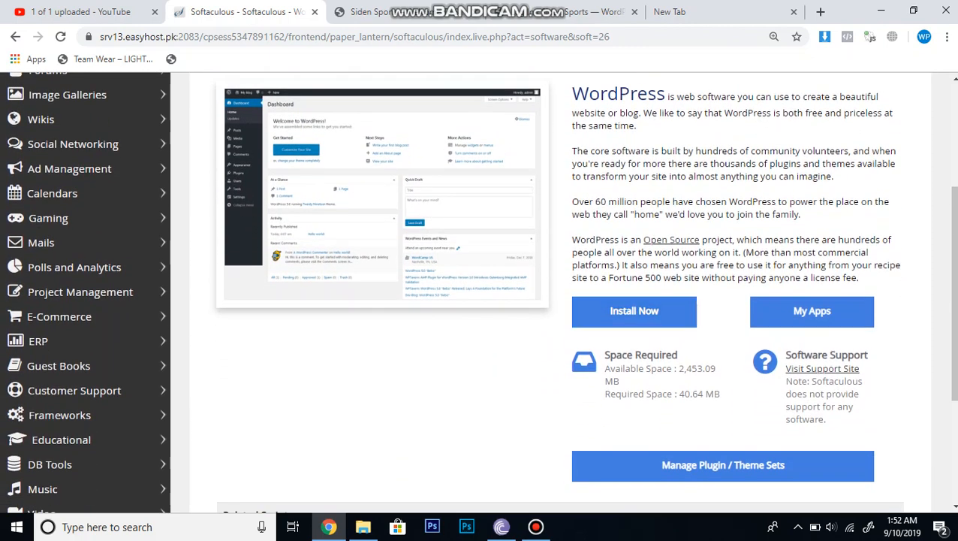
pyautogui.scroll(3, 634, 310)
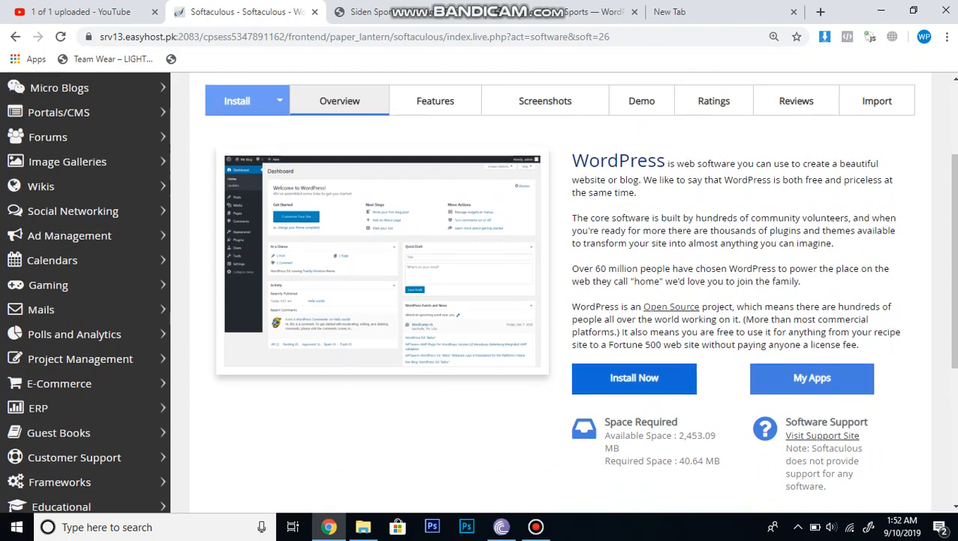
pyautogui.scroll(-6, 634, 311)
pyautogui.scroll(3, 634, 310)
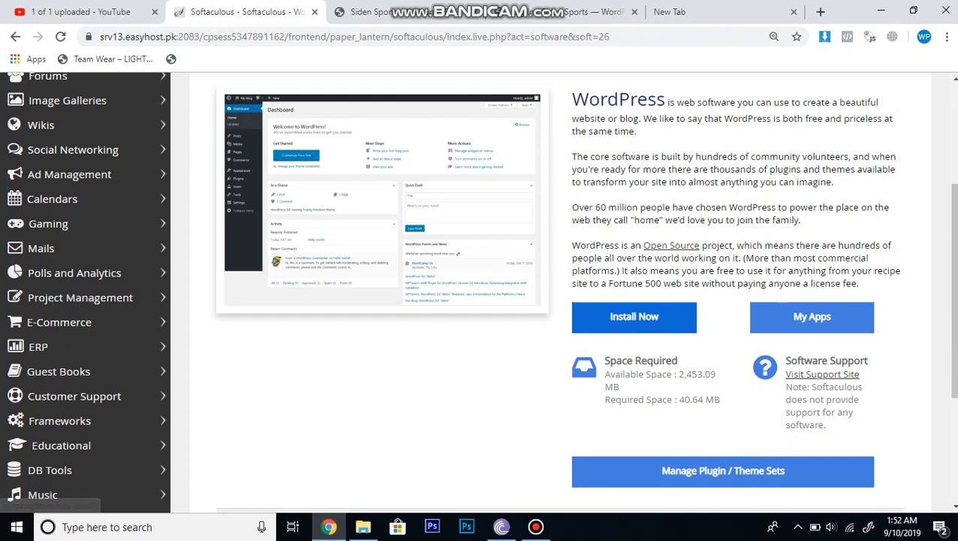
pyautogui.click(634, 316)
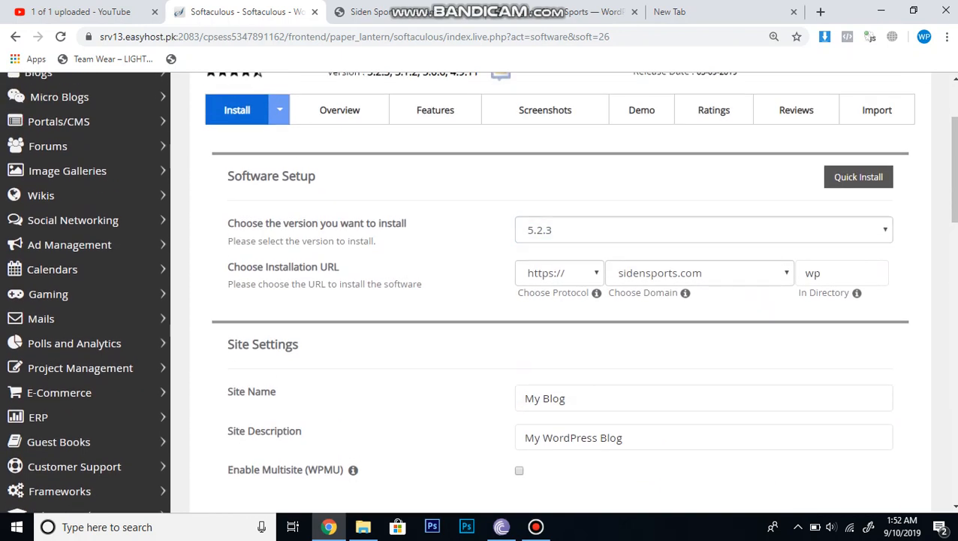
pyautogui.click(560, 273)
pyautogui.click(699, 273)
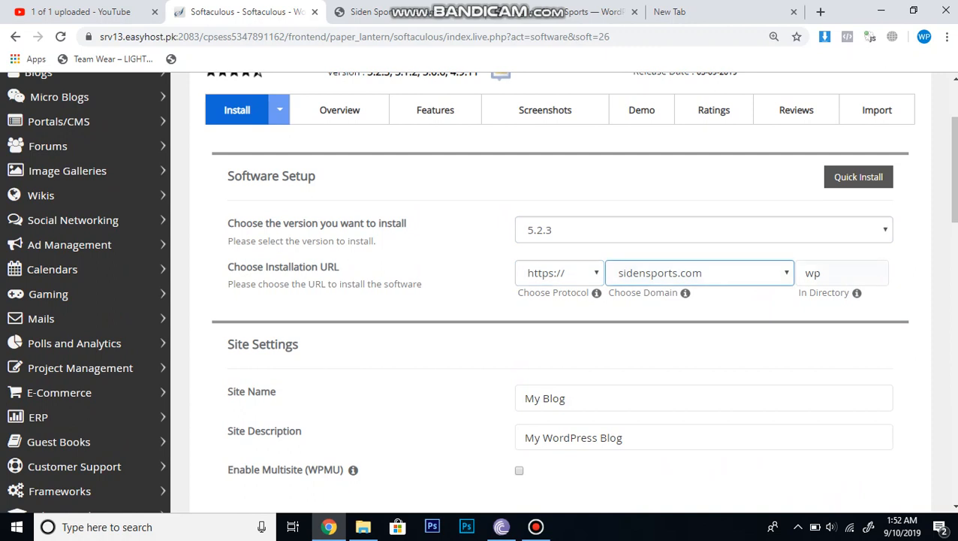
pyautogui.click(842, 273)
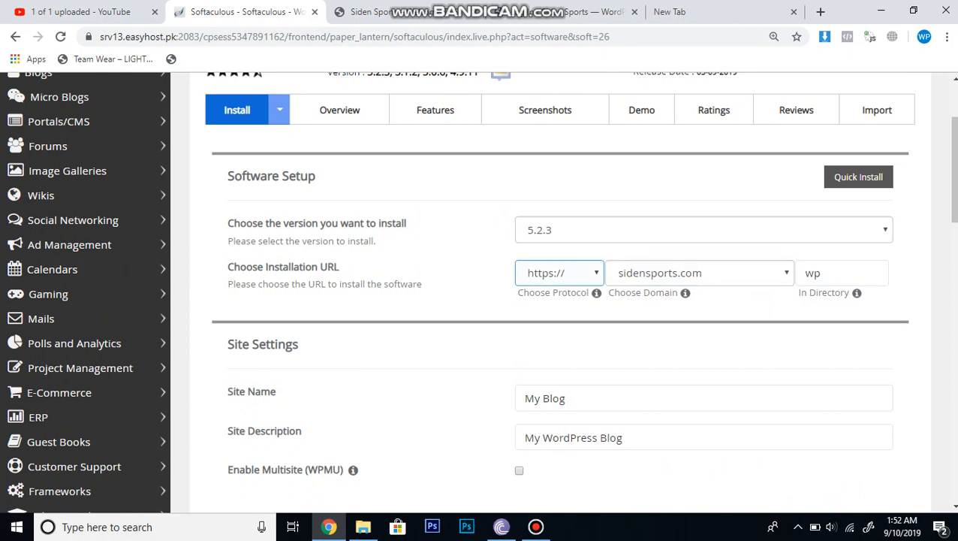
pyautogui.scroll(-1, 560, 272)
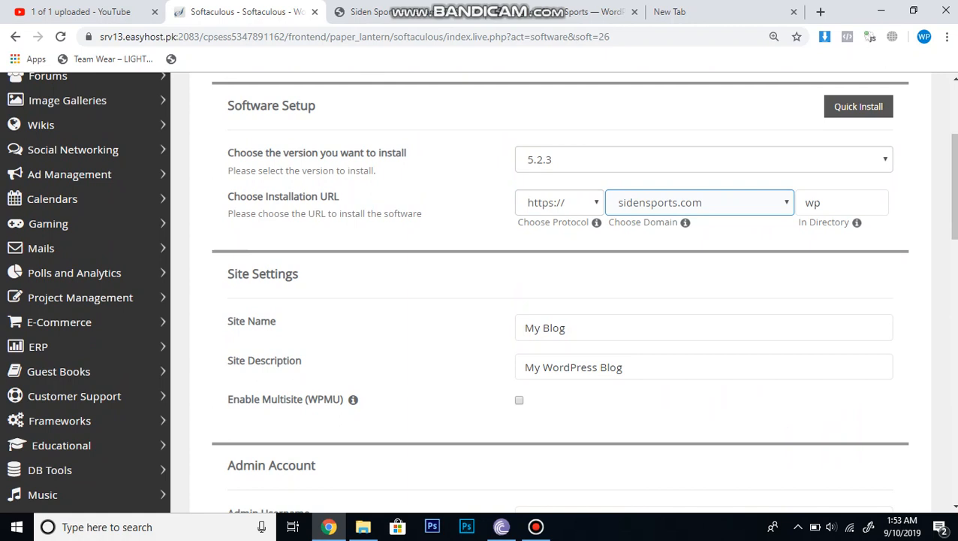
pyautogui.press('Tab')
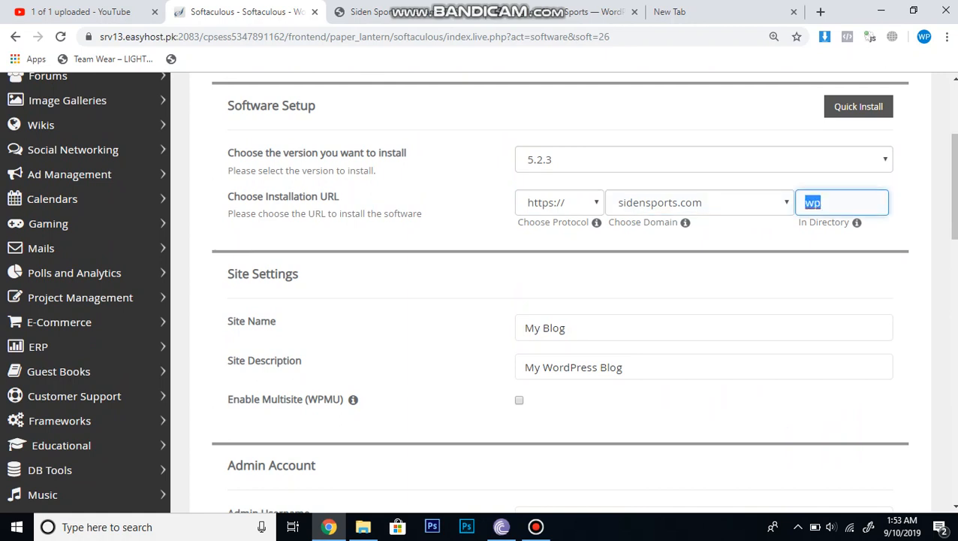
pyautogui.press('BackSpace')
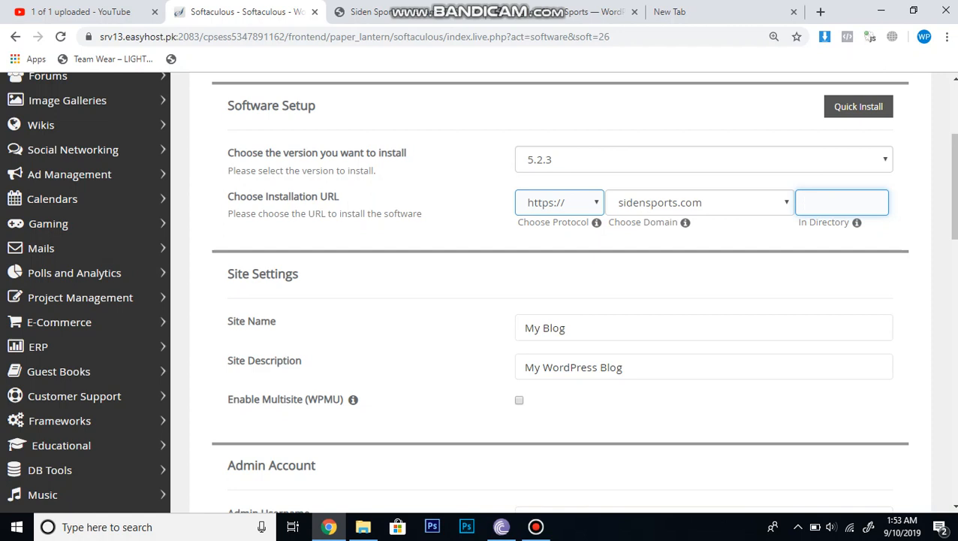
pyautogui.click(560, 203)
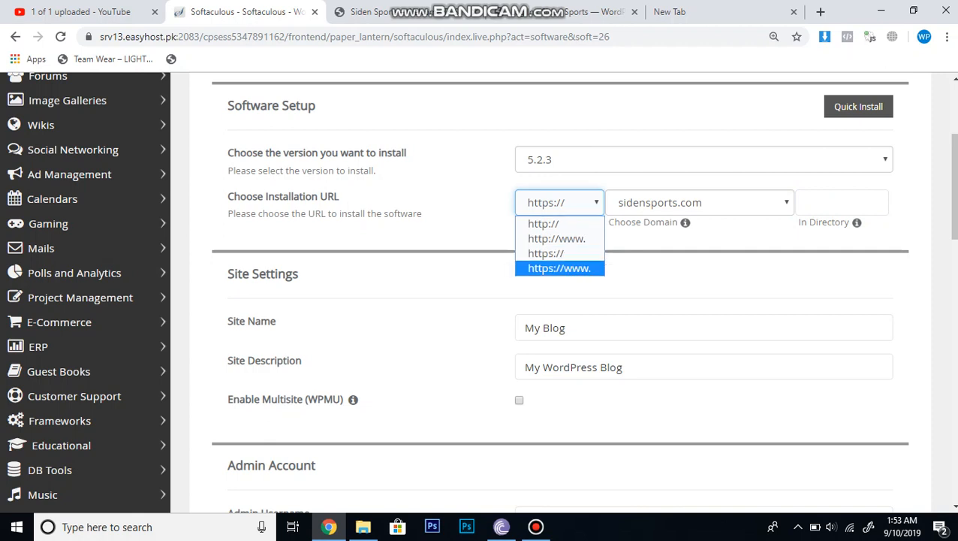
pyautogui.click(559, 253)
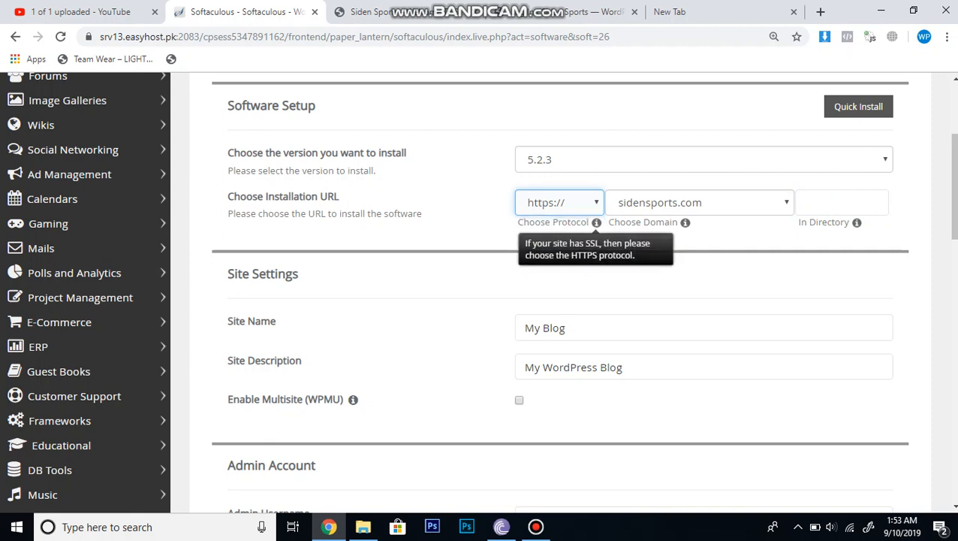
# Replace the default site name in the site settings with "Siden Sports".
pyautogui.scroll(-1, 596, 223)
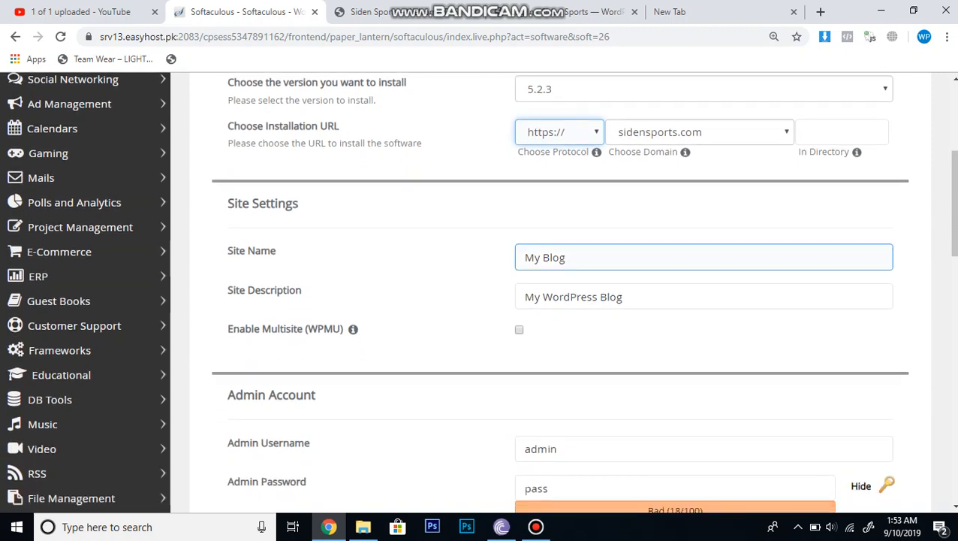
pyautogui.doubleClick(589, 263)
pyautogui.click(589, 264)
pyautogui.press('BackSpace')
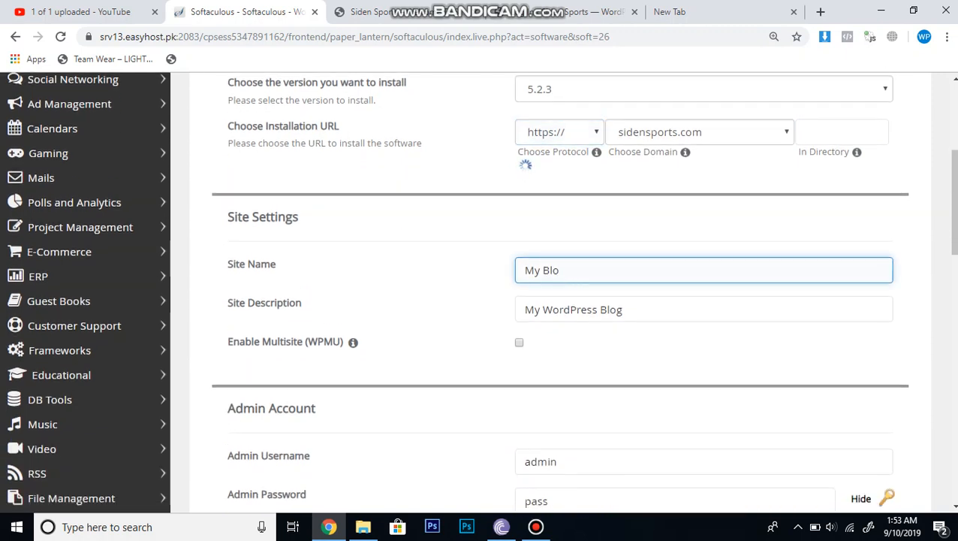
pyautogui.press('BackSpace')
pyautogui.press('BackSpace')
pyautogui.press('BackSpace')
pyautogui.press('BackSpace')
pyautogui.press('BackSpace')
pyautogui.press('BackSpace')
pyautogui.write('Sid')
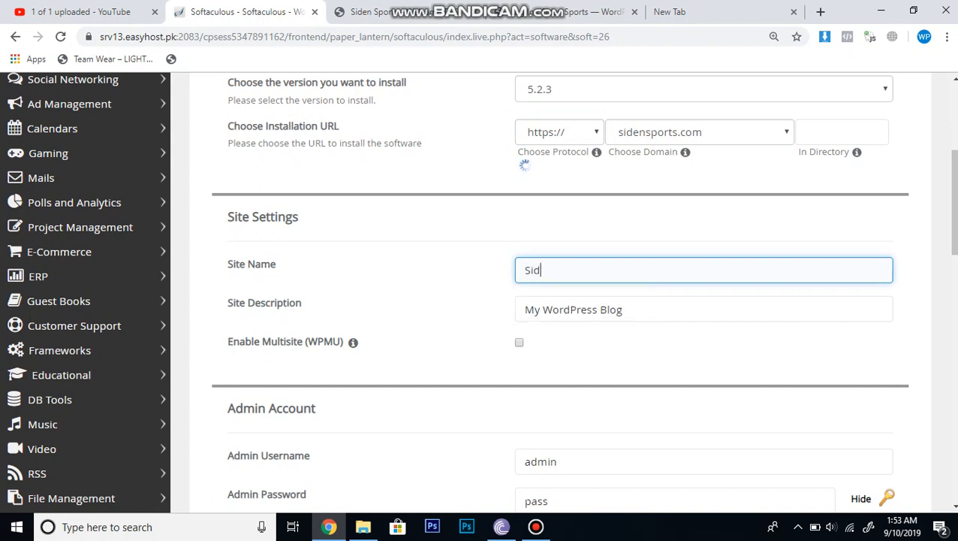
pyautogui.write('en Sports')
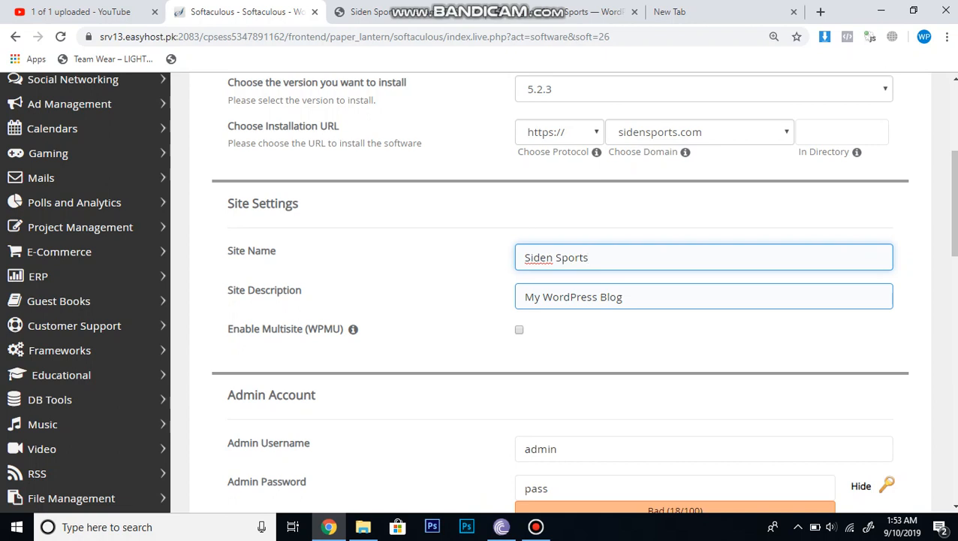
# Replace the default site description with "Welcome to Siden".
pyautogui.doubleClick(571, 297)
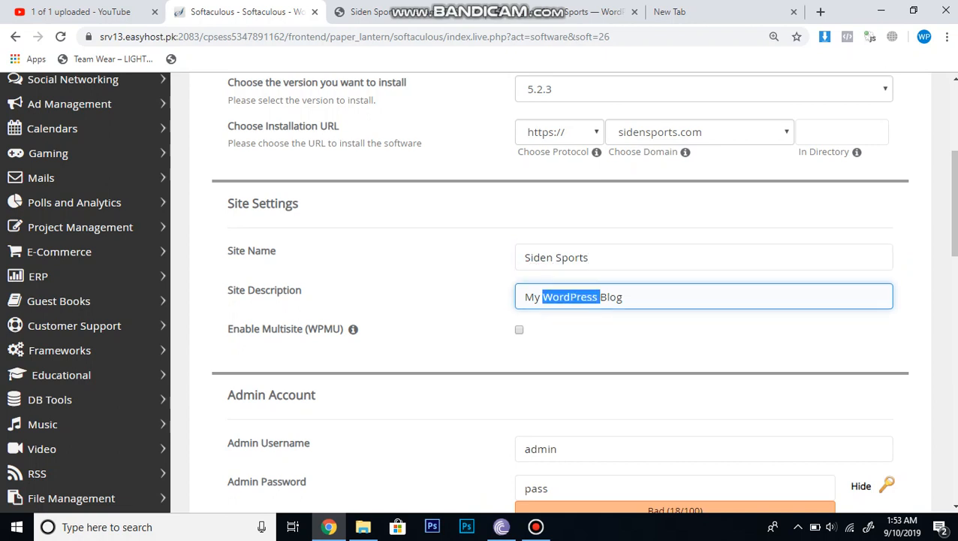
pyautogui.press('BackSpace')
pyautogui.press('BackSpace')
pyautogui.hotkey('ctrl', 'a')
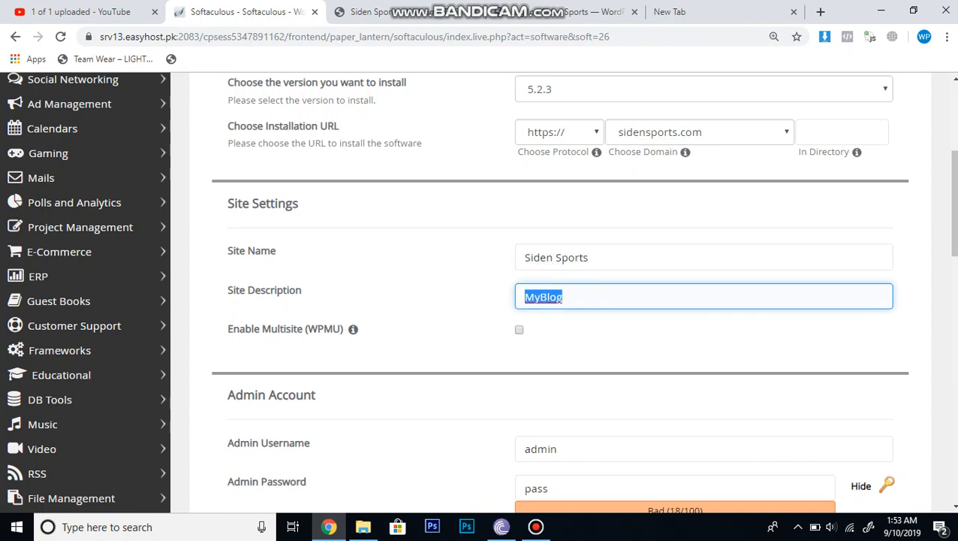
pyautogui.press('BackSpace')
pyautogui.write('Welc')
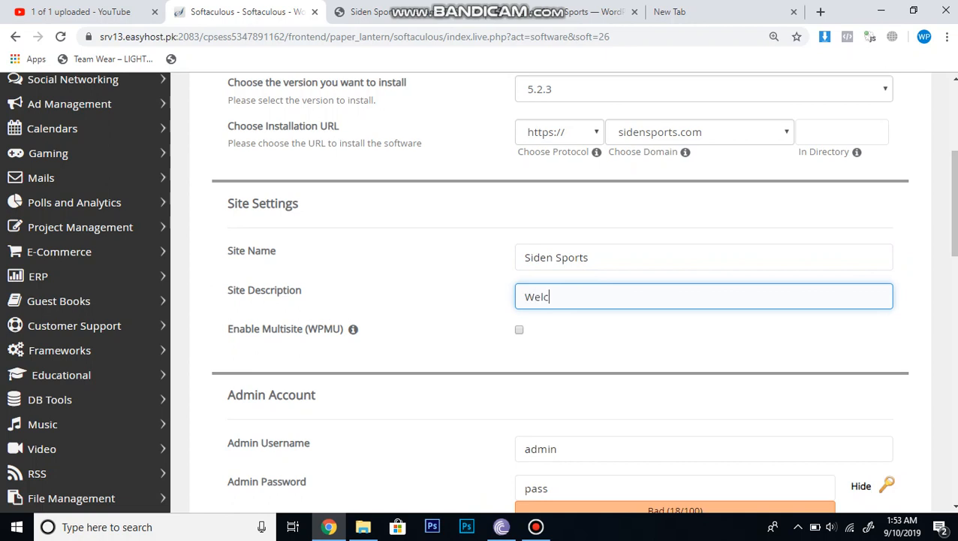
pyautogui.write('ome to Siden!')
pyautogui.press('BackSpace')
# Replace the default admin username in the admin account settings with "Sidensports".
pyautogui.scroll(-2, 481, 293)
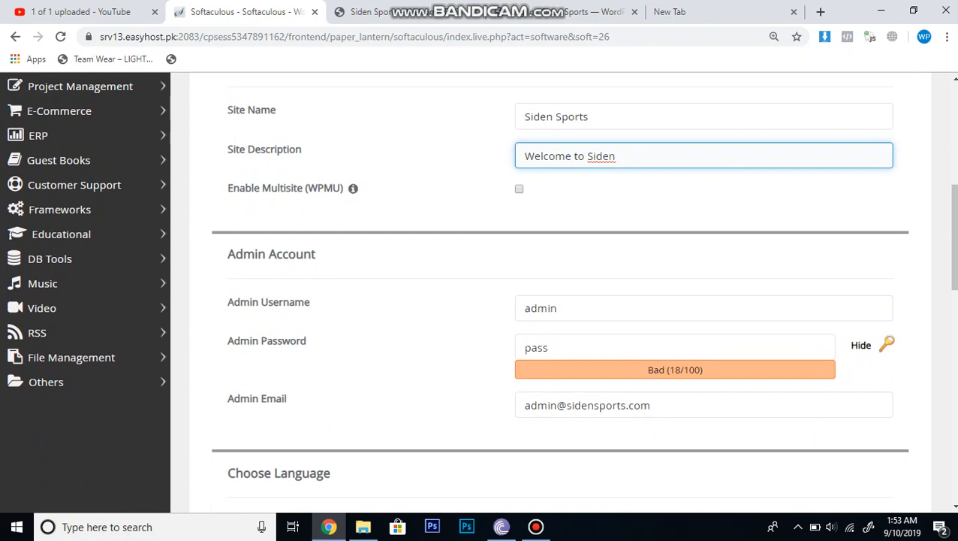
pyautogui.moveTo(243, 254); pyautogui.dragTo(310, 302)
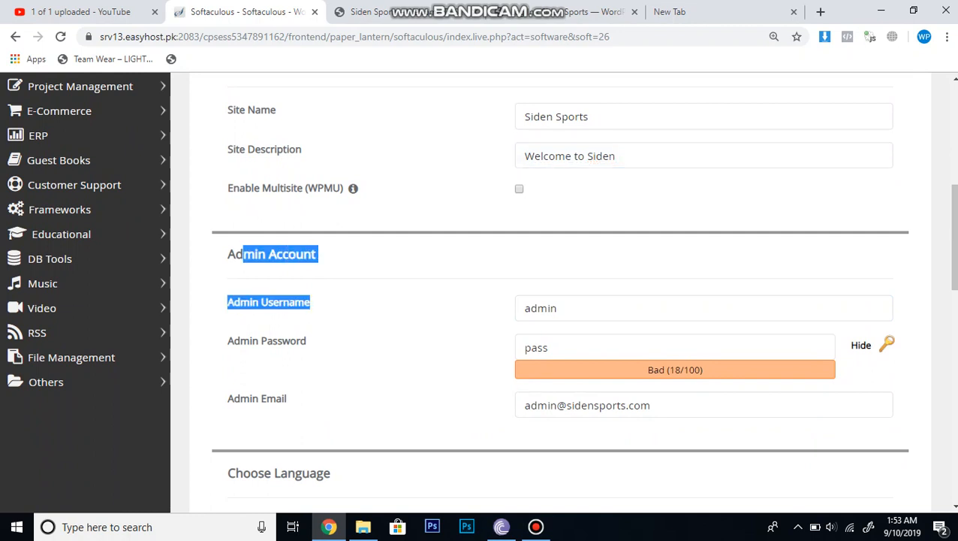
pyautogui.click(353, 303)
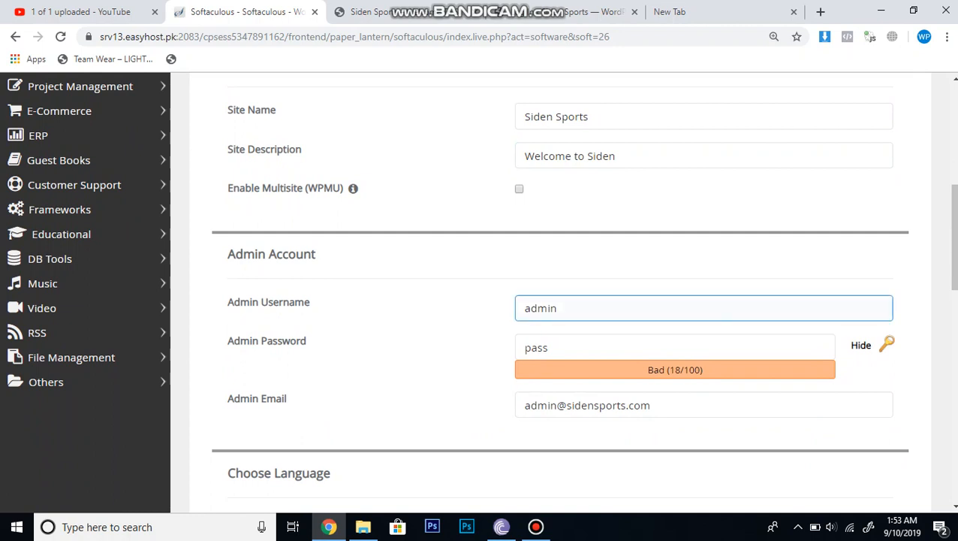
pyautogui.doubleClick(554, 308)
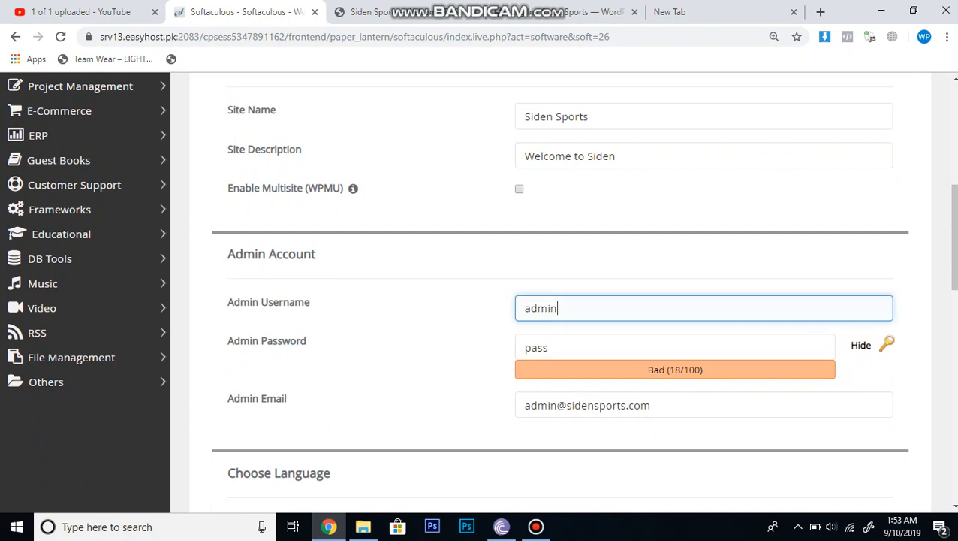
pyautogui.press('BackSpace')
pyautogui.write('Side')
pyautogui.write('nS')
pyautogui.write('sports')
pyautogui.hotkey('shift', 'Left')
pyautogui.hotkey('shift', 'Left')
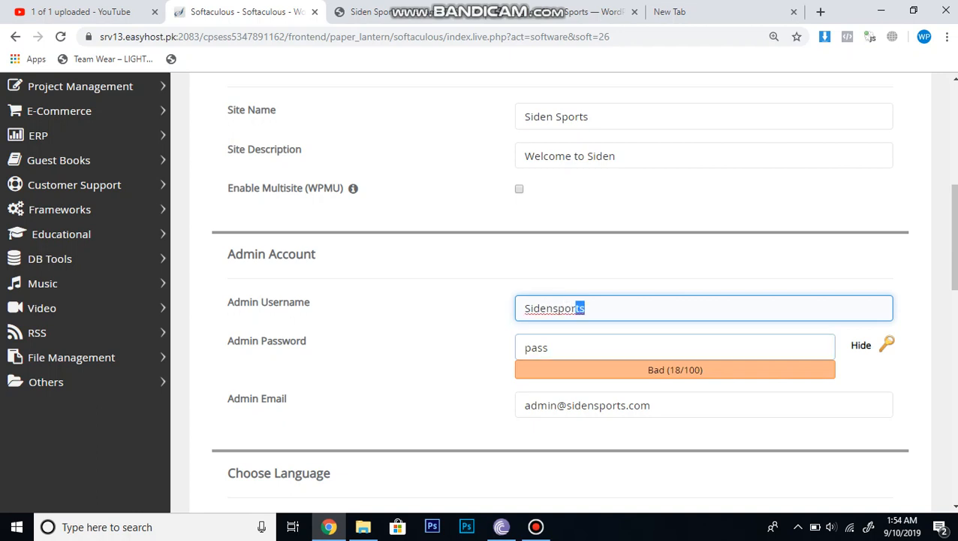
# Replace the default admin password in the admin account settings with a stronger account password.
pyautogui.press('Tab')
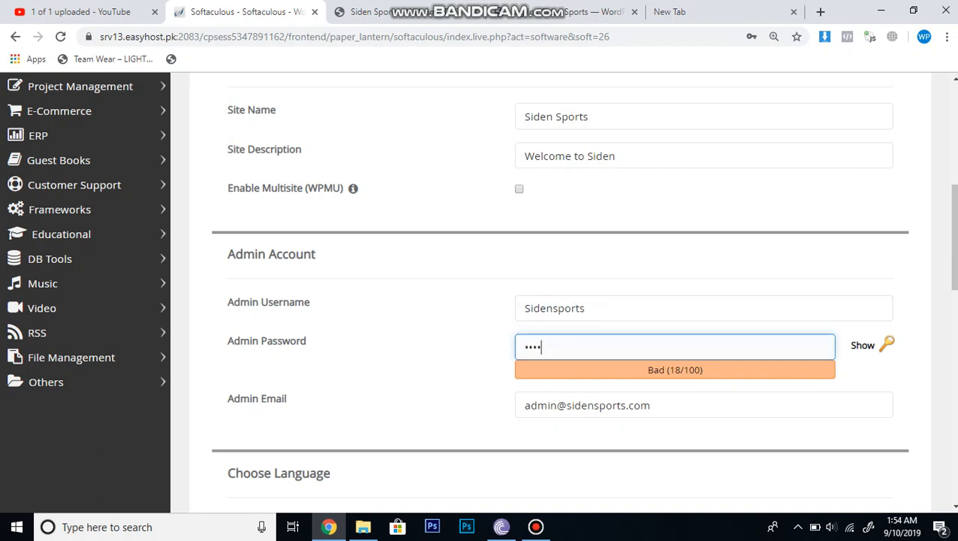
pyautogui.hotkey('ctrl', 'a')
pyautogui.press('BackSpace')
pyautogui.write('******')
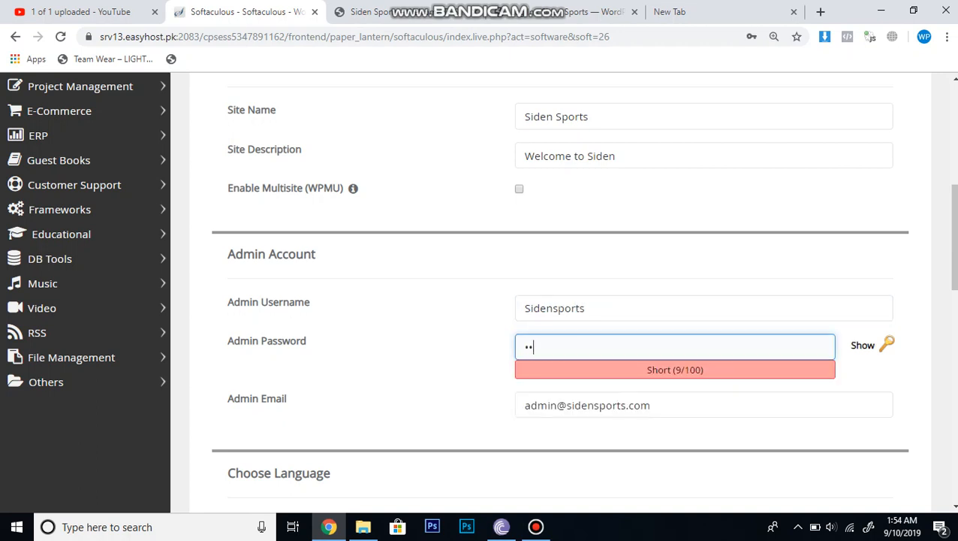
pyautogui.write('****')
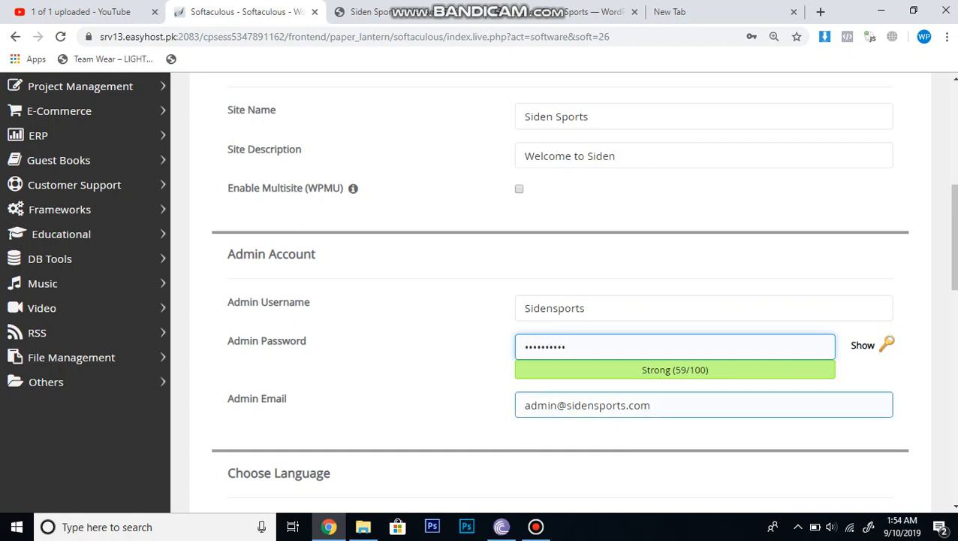
# Replace the mailbox name before the @ in the default admin email with "info".
pyautogui.moveTo(556, 405); pyautogui.dragTo(525, 405)
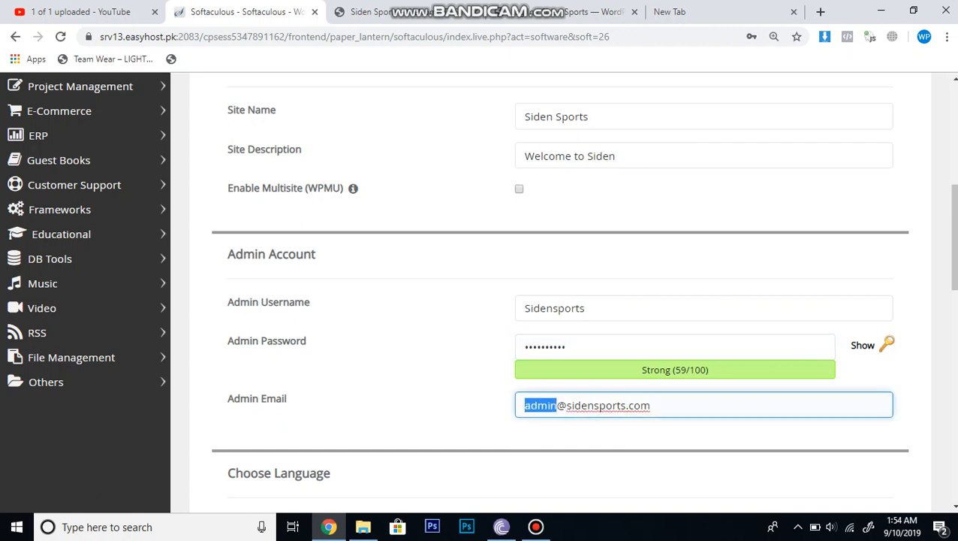
pyautogui.write('ifo')
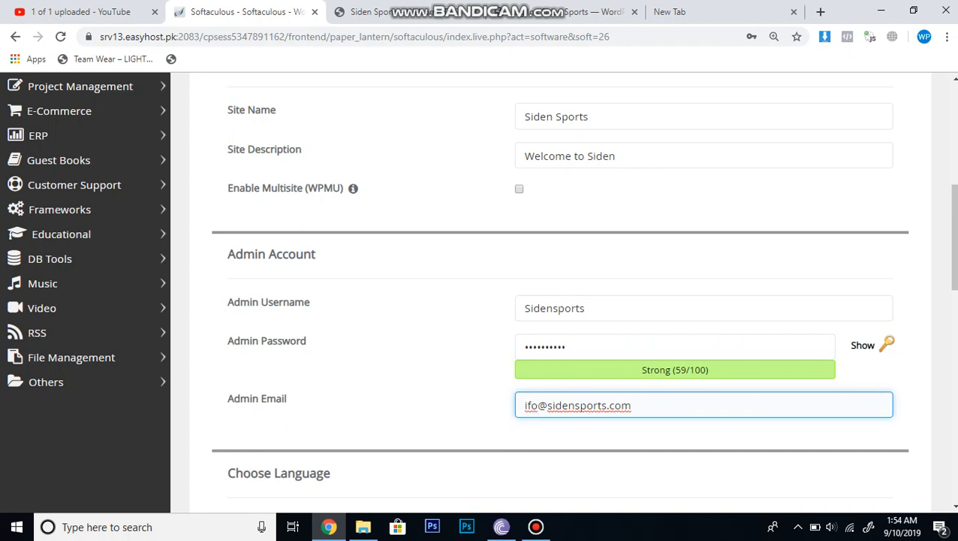
pyautogui.write('n')
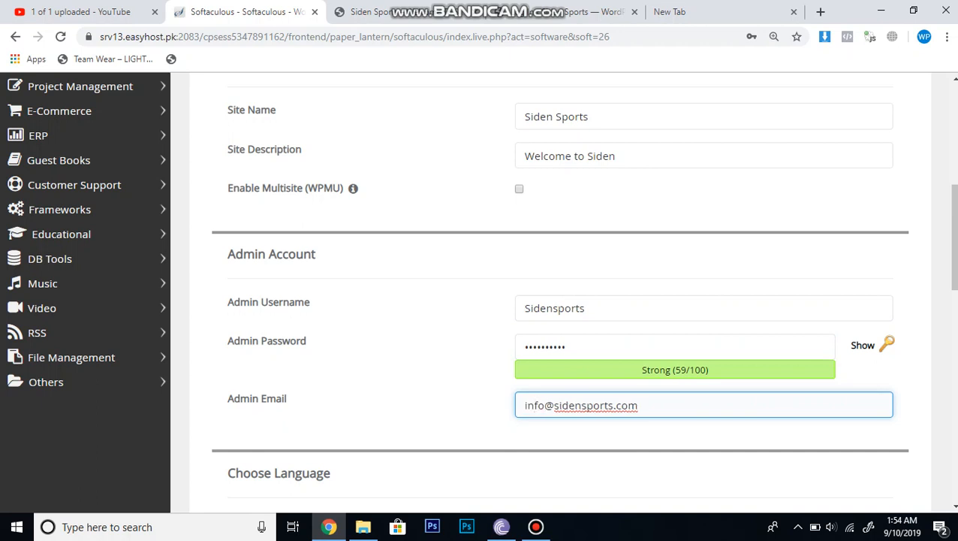
# Browse to the second set of optional themes, select none, and start the WordPress installation.
pyautogui.scroll(-3, 563, 301)
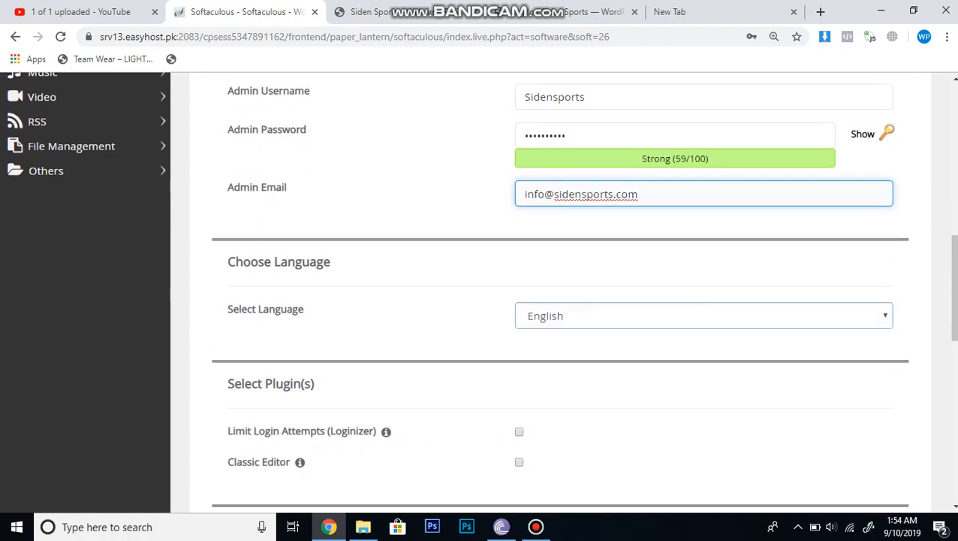
pyautogui.scroll(-2, 563, 300)
pyautogui.scroll(-1, 563, 300)
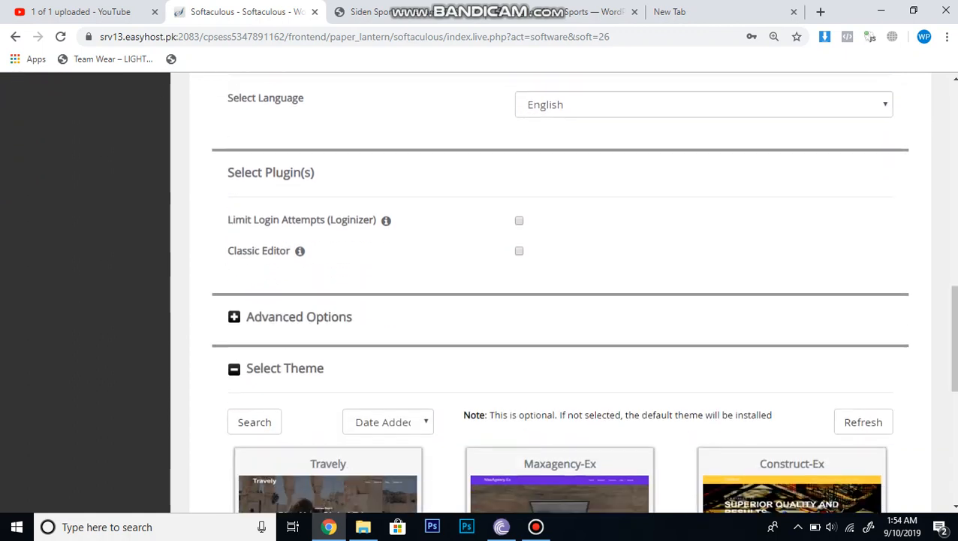
pyautogui.scroll(-4, 559, 296)
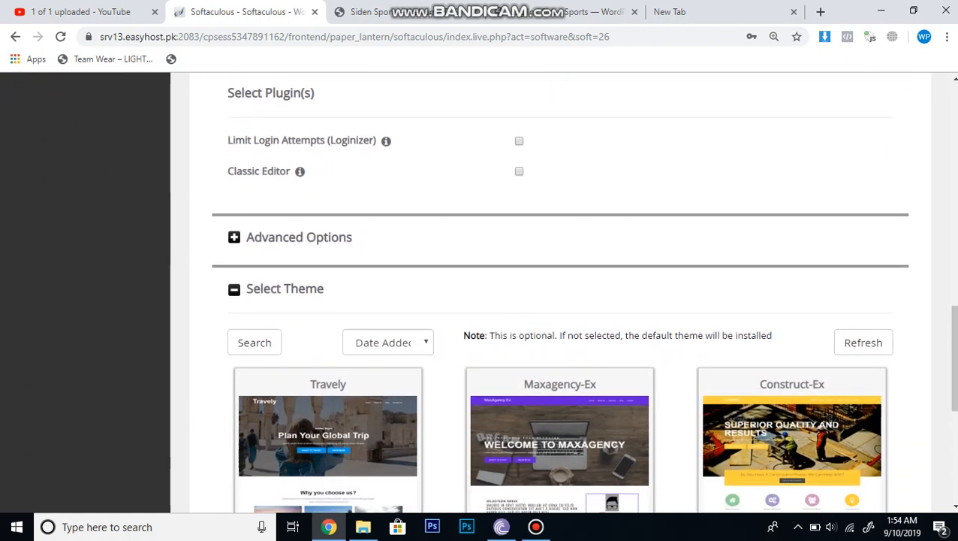
pyautogui.scroll(-1, 559, 300)
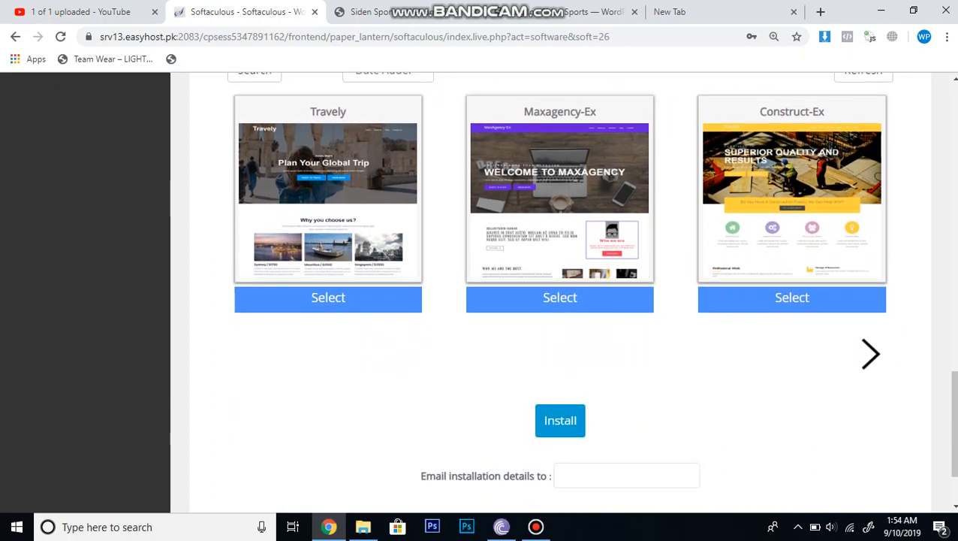
pyautogui.click(870, 354)
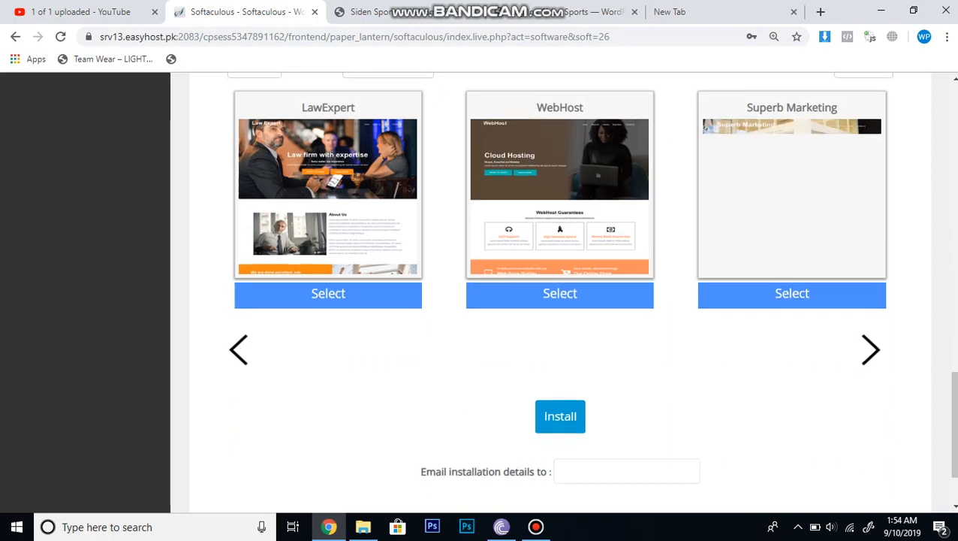
pyautogui.scroll(-1, 560, 350)
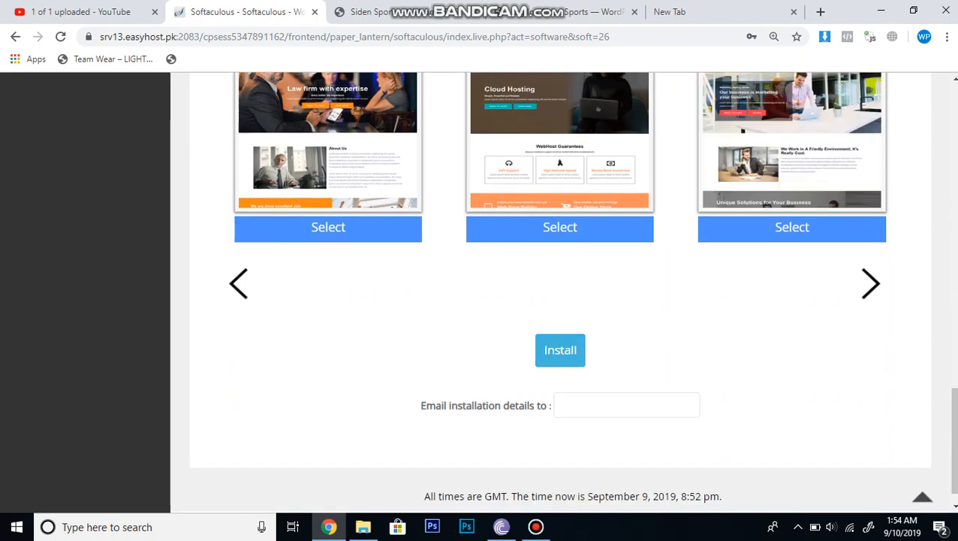
pyautogui.click(561, 350)
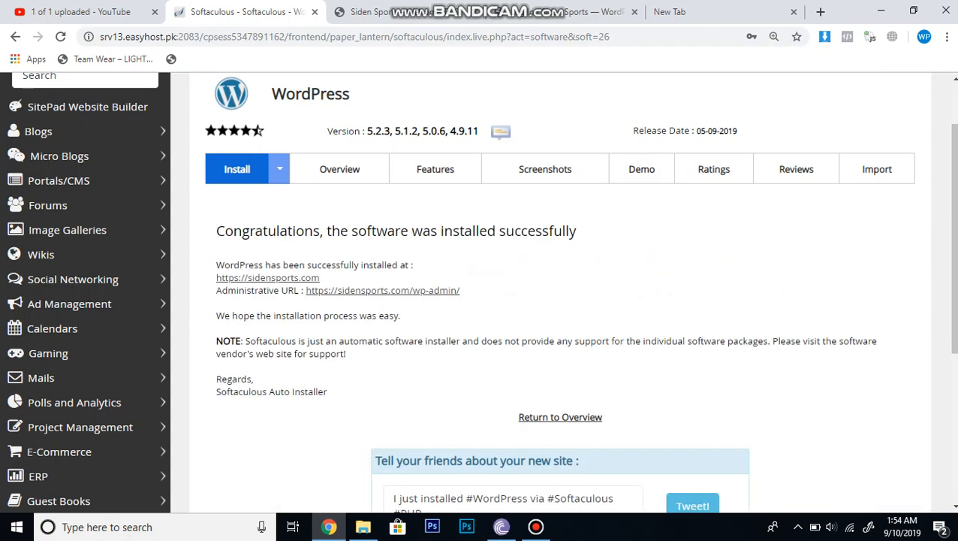
pyautogui.click(268, 277)
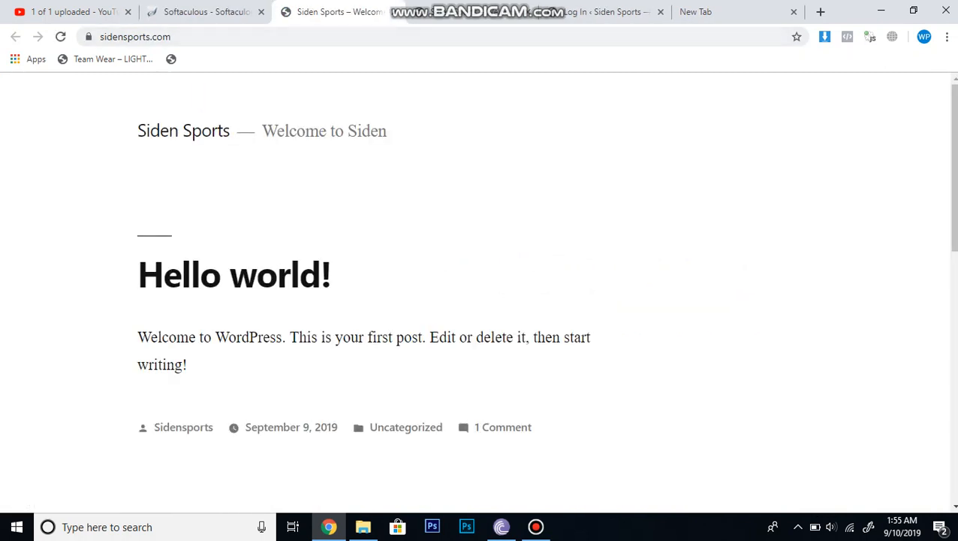
pyautogui.moveTo(138, 337); pyautogui.dragTo(187, 365)
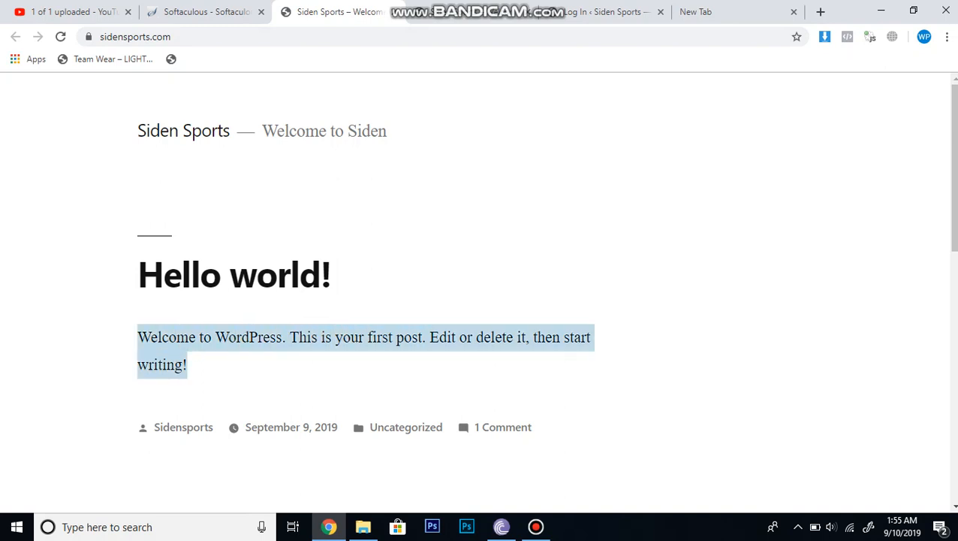
pyautogui.click(203, 36)
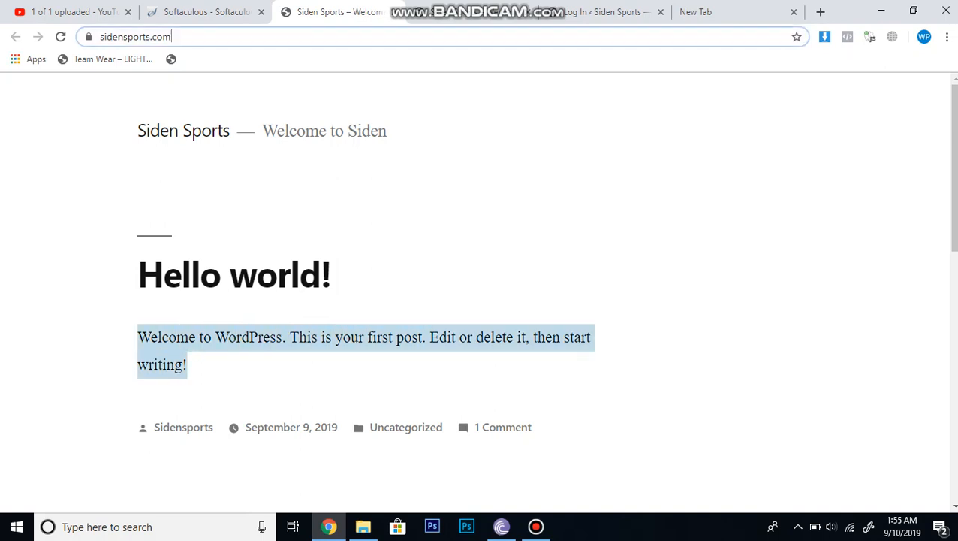
pyautogui.click(204, 37)
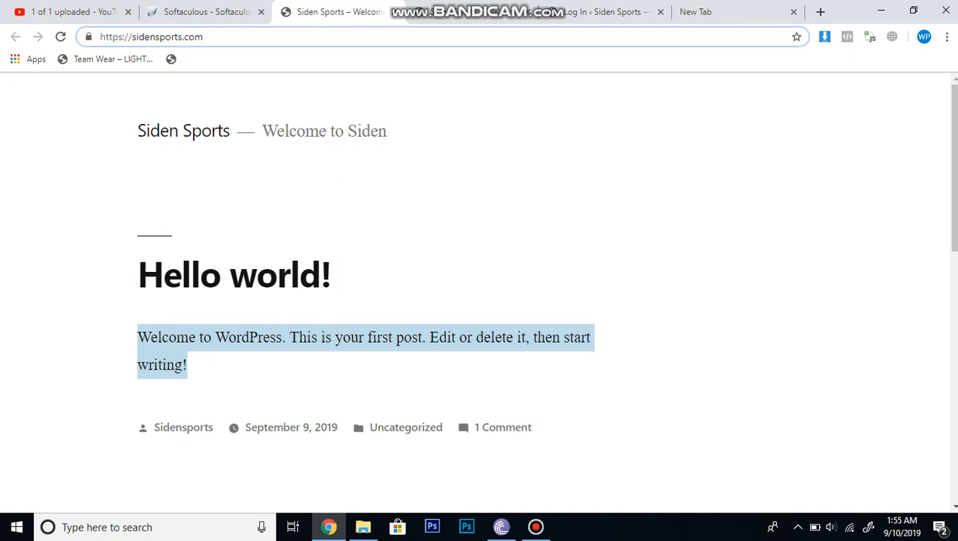
pyautogui.write('/')
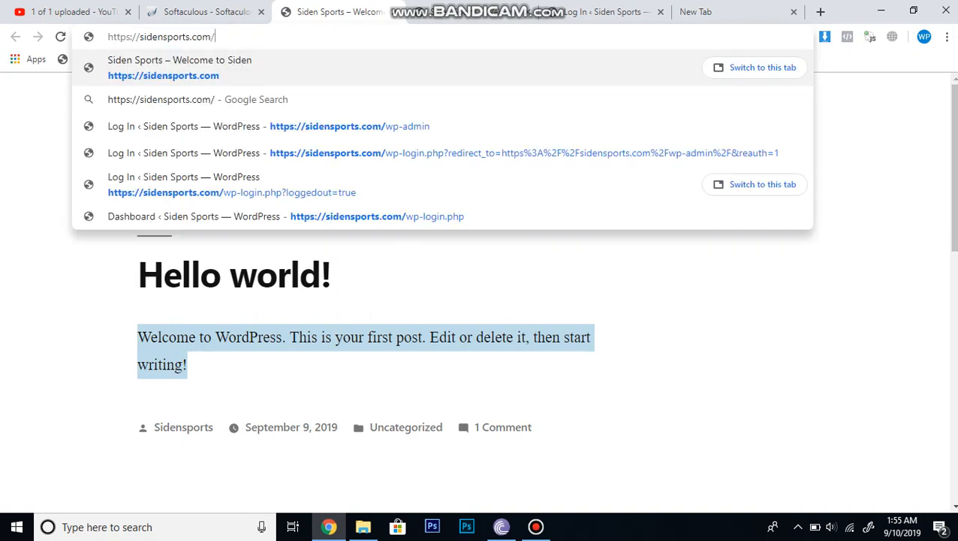
pyautogui.write('wp-admi')
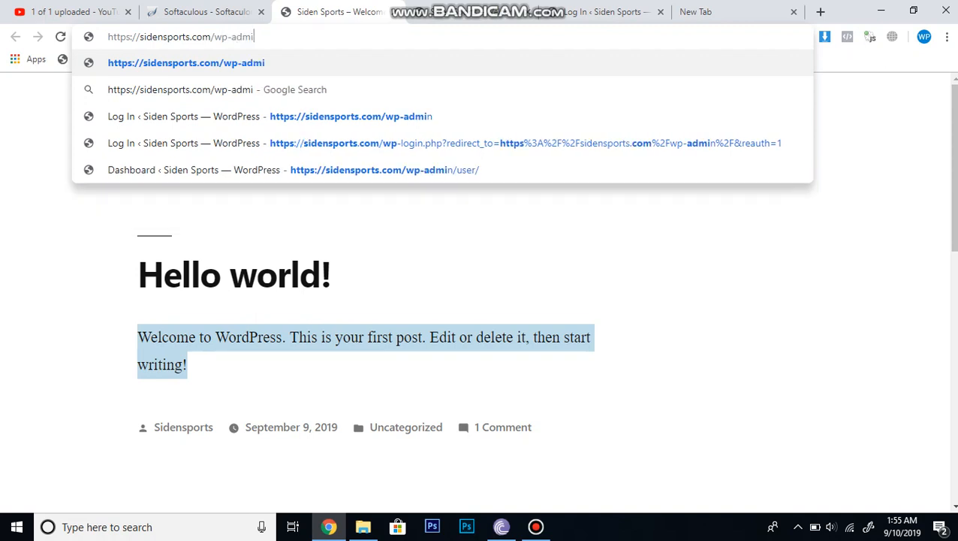
pyautogui.write('n')
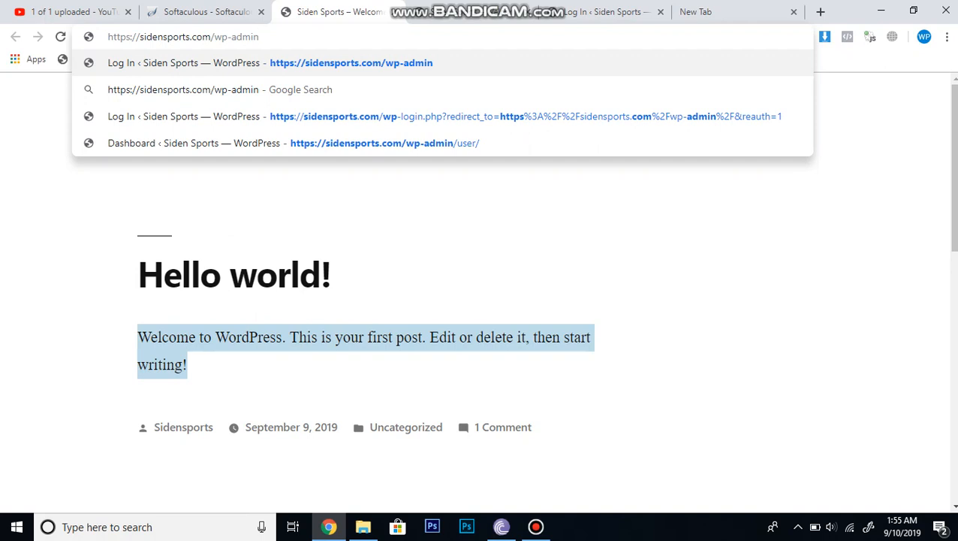
pyautogui.press('Return')
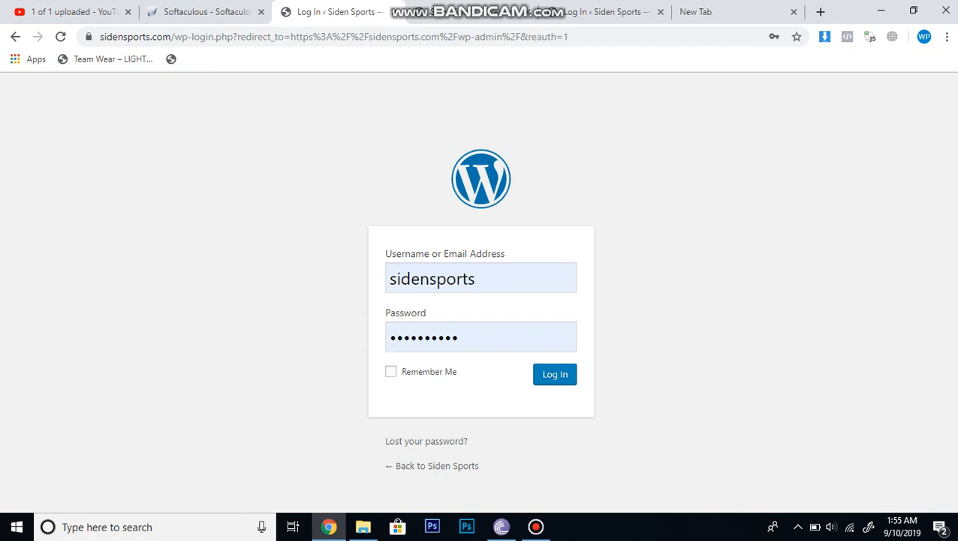
# Log in to the WordPress admin area with the prefilled username and password.
pyautogui.doubleClick(440, 279)
pyautogui.click(438, 319)
pyautogui.doubleClick(424, 338)
pyautogui.click(481, 305)
pyautogui.click(555, 374)
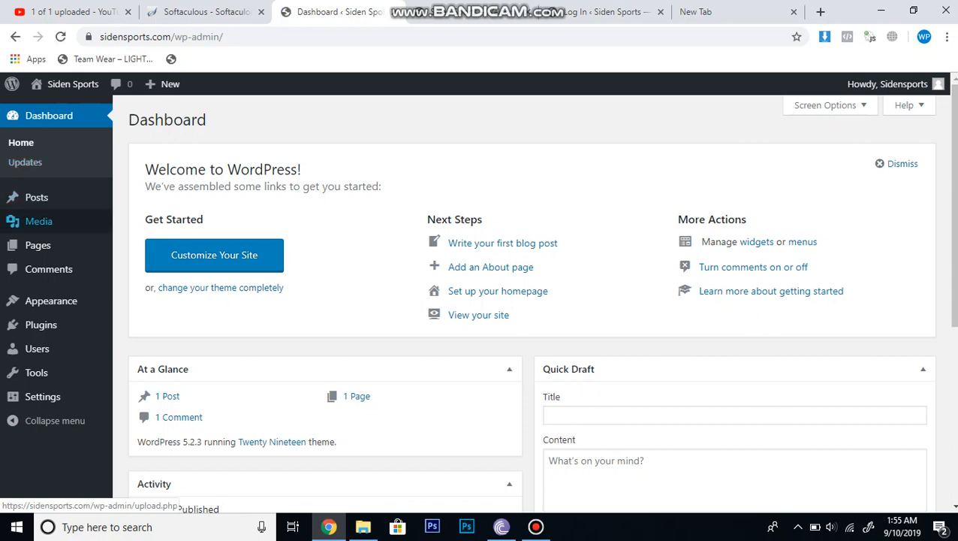
# Look over the WordPress dashboard's widgets and show the account options of the logged-in admin.
pyautogui.scroll(-3, 37, 244)
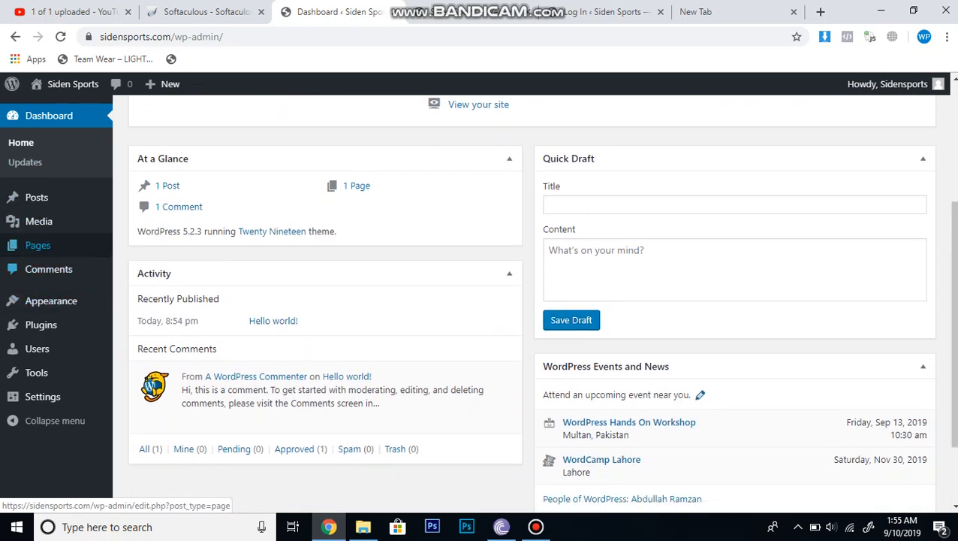
pyautogui.scroll(3, 38, 245)
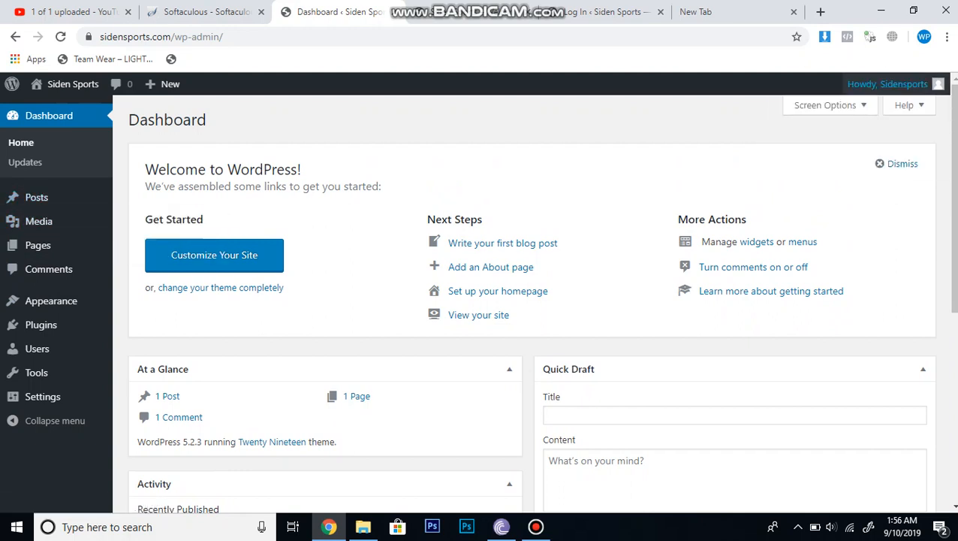
pyautogui.moveTo(888, 84)
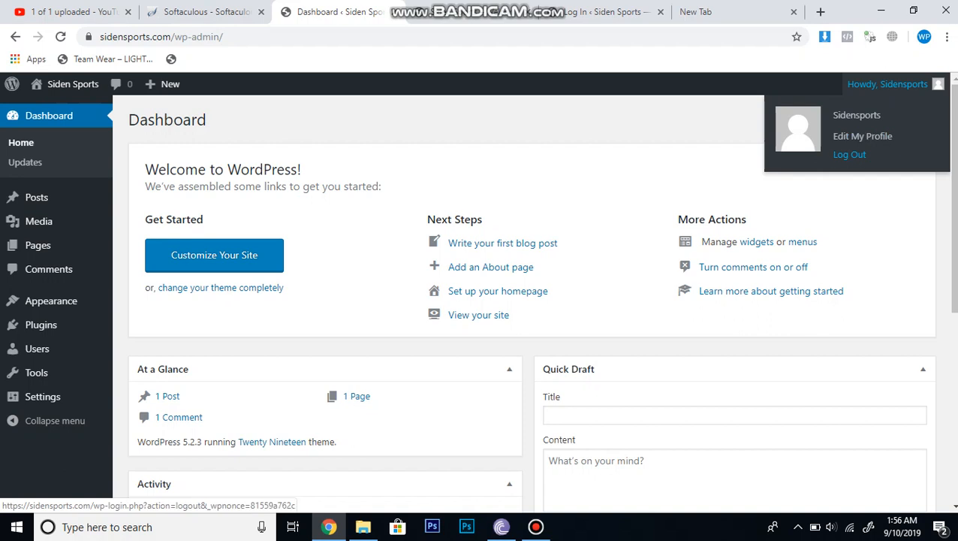